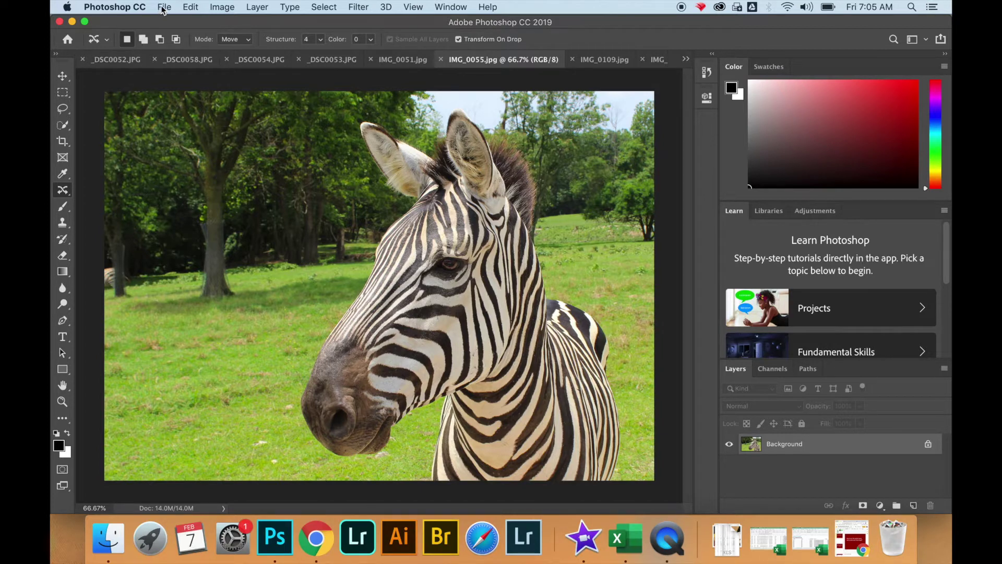
# Open the File menu above the IMG_0055.jpg zebra photo.
pyautogui.click(163, 8)
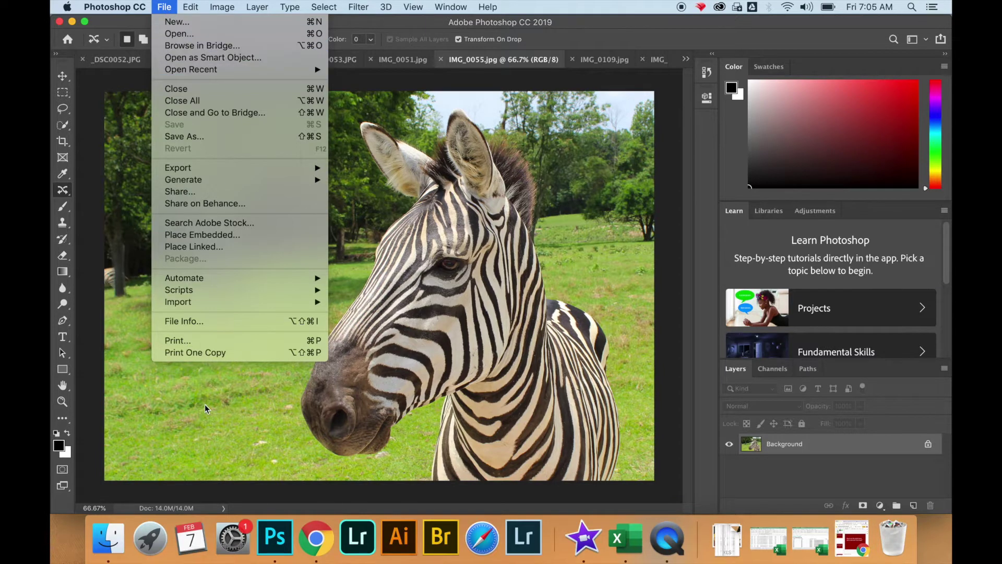
# Open File Info for IMG_0055.jpg, browse Camera Data through Photoshop categories, then return to Basic.
pyautogui.click(203, 325)
pyautogui.click(332, 114)
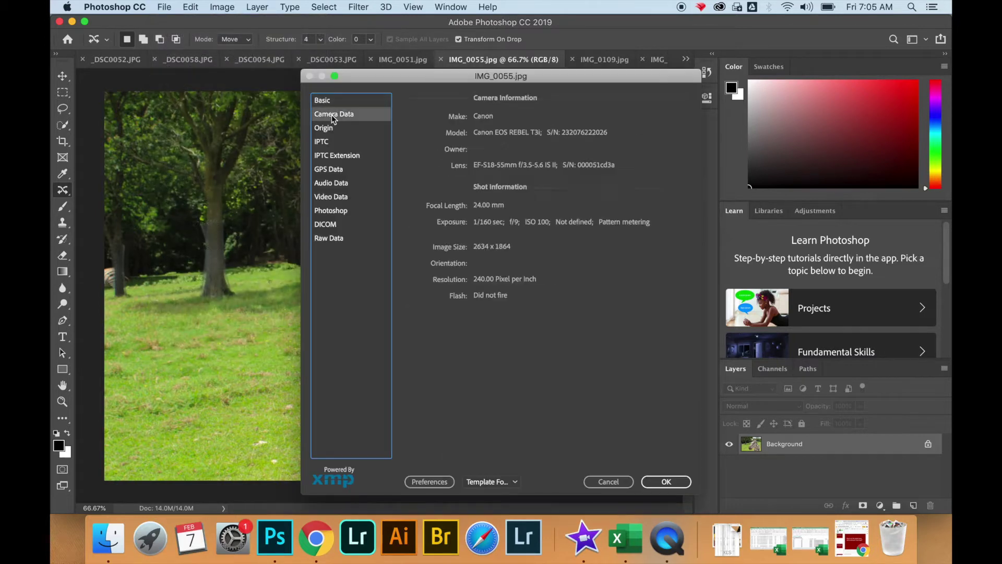
pyautogui.click(329, 128)
pyautogui.click(330, 142)
pyautogui.click(329, 155)
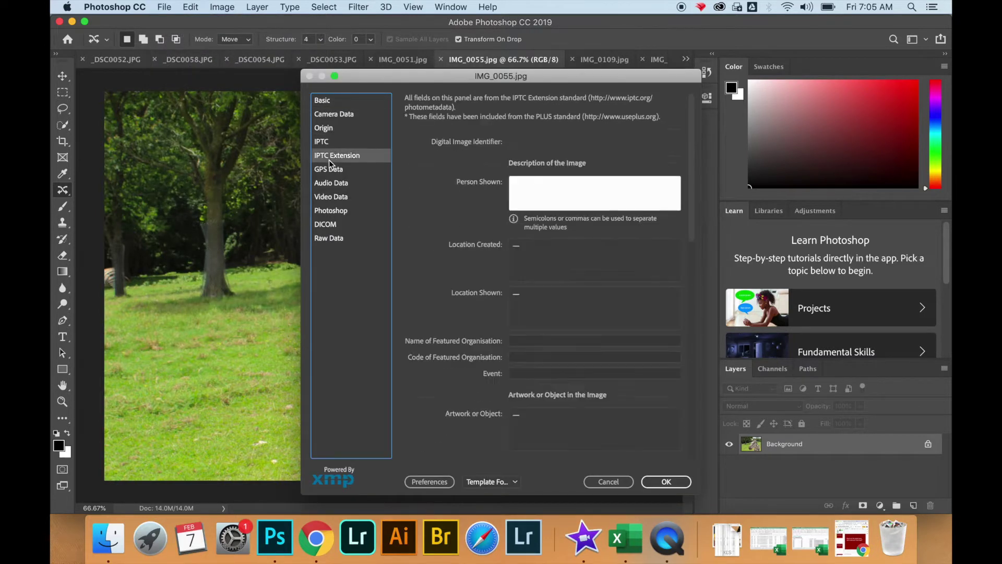
pyautogui.click(328, 171)
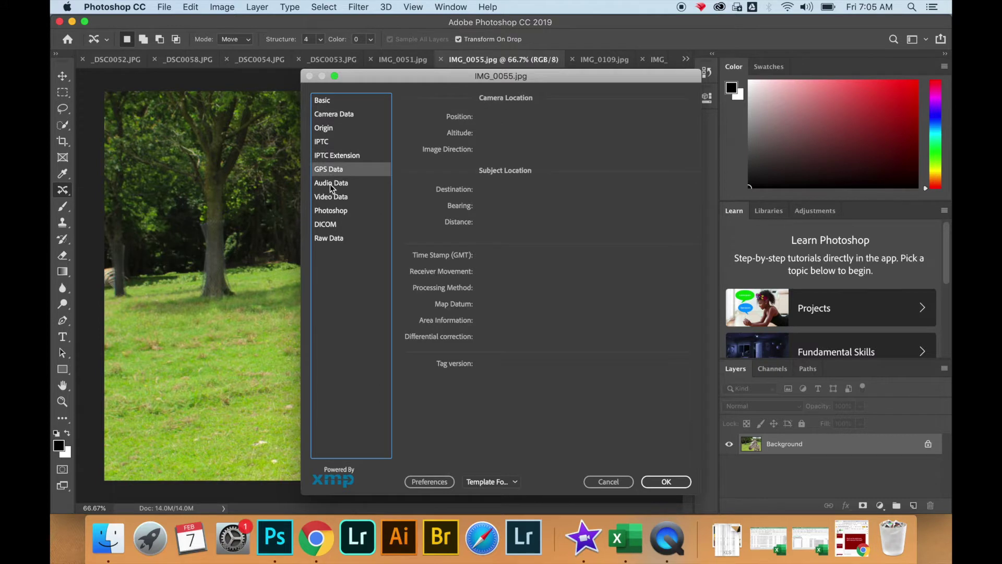
pyautogui.click(330, 184)
pyautogui.click(331, 198)
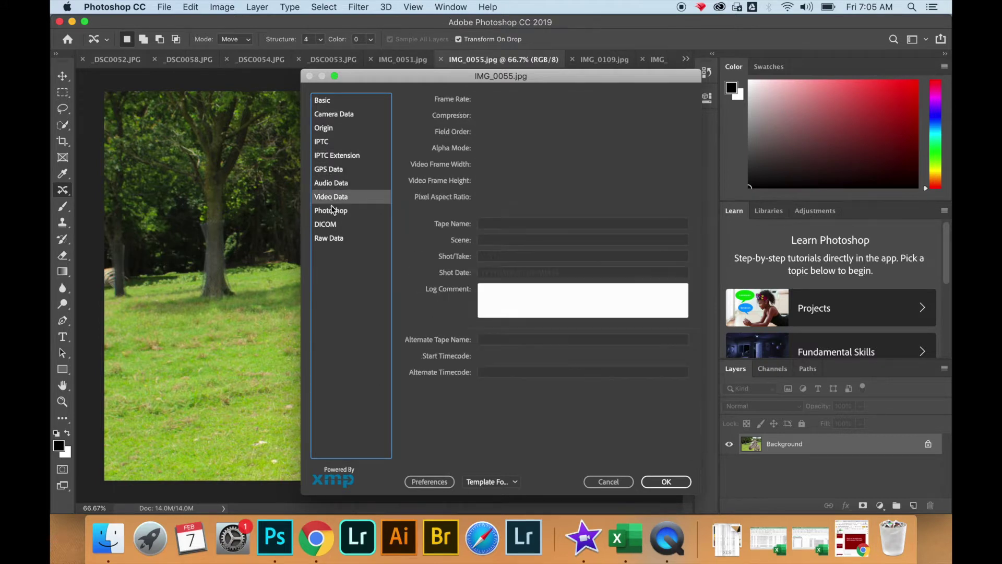
pyautogui.click(334, 211)
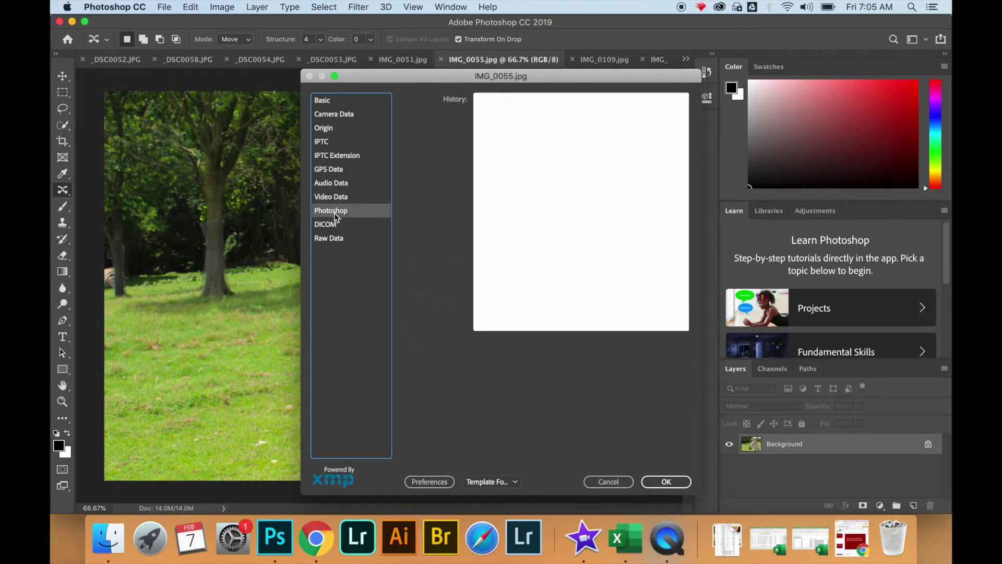
pyautogui.click(328, 105)
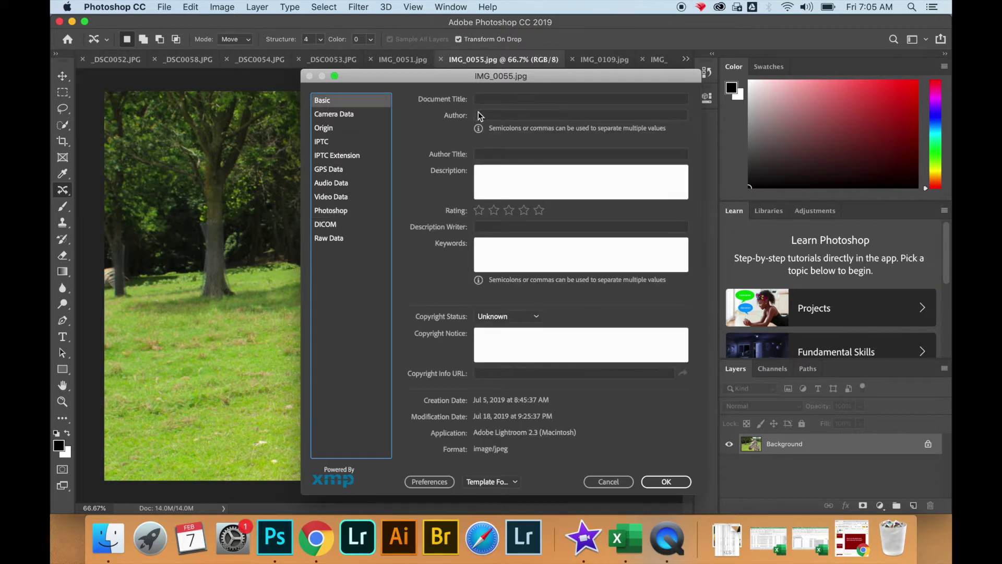
# Enter the document title 'Zebra' and the author's name in the Basic panel.
pyautogui.click(496, 99)
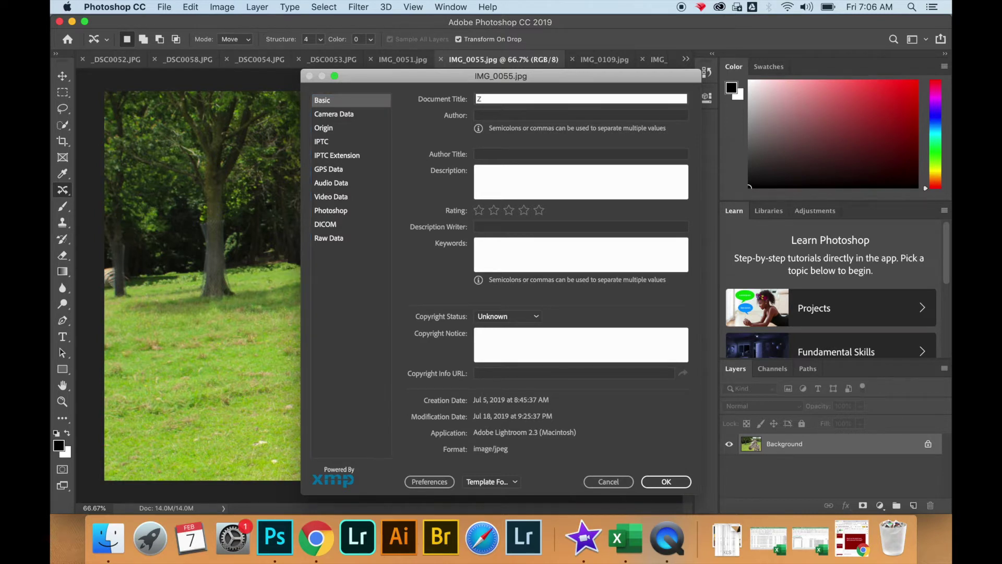
pyautogui.write('Zeb')
pyautogui.click(492, 116)
pyautogui.write('Tra')
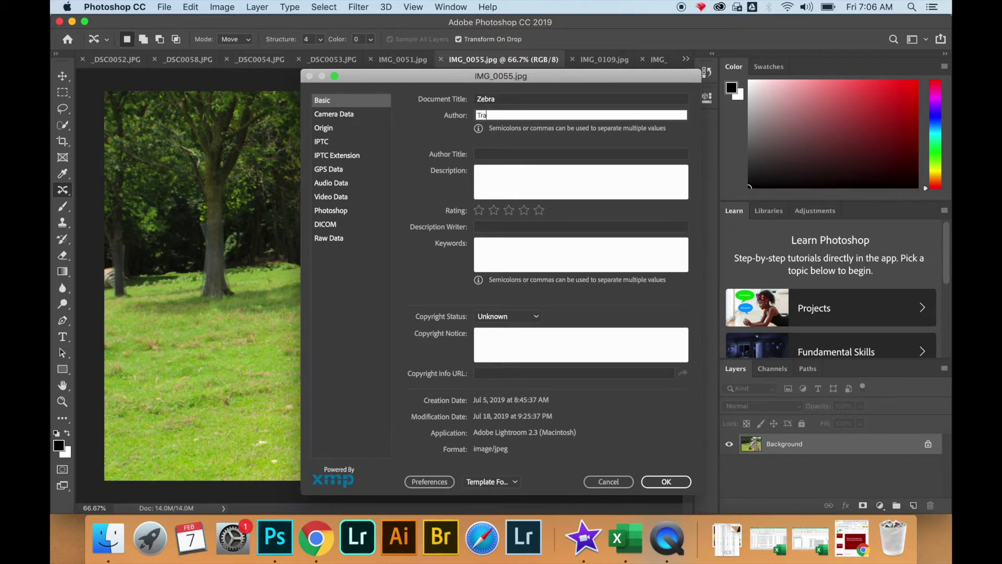
pyautogui.write('cy Collins')
pyautogui.click(486, 154)
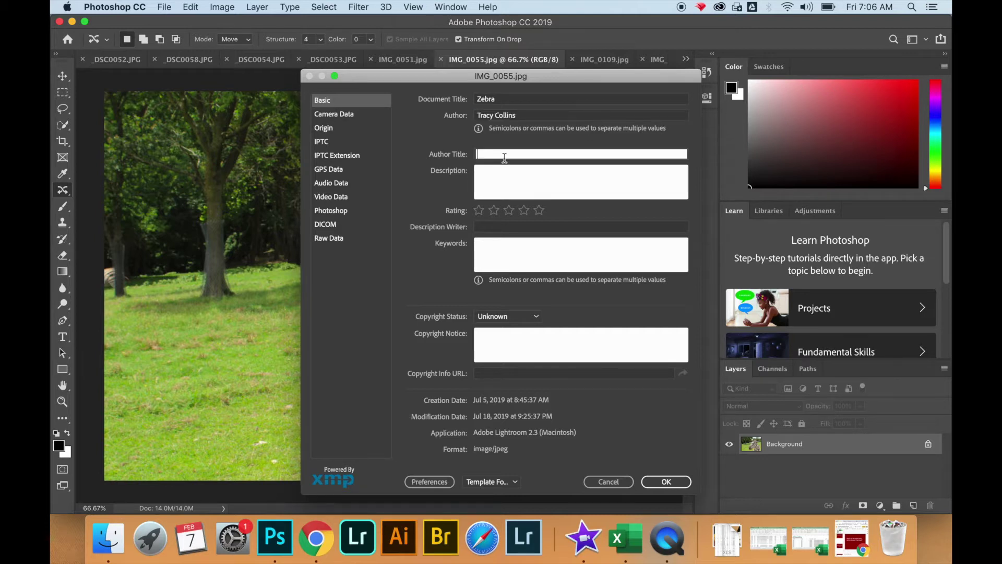
# Add the description 'Zebra in grass pasture on a sunny day' and a five-star rating.
pyautogui.click(483, 174)
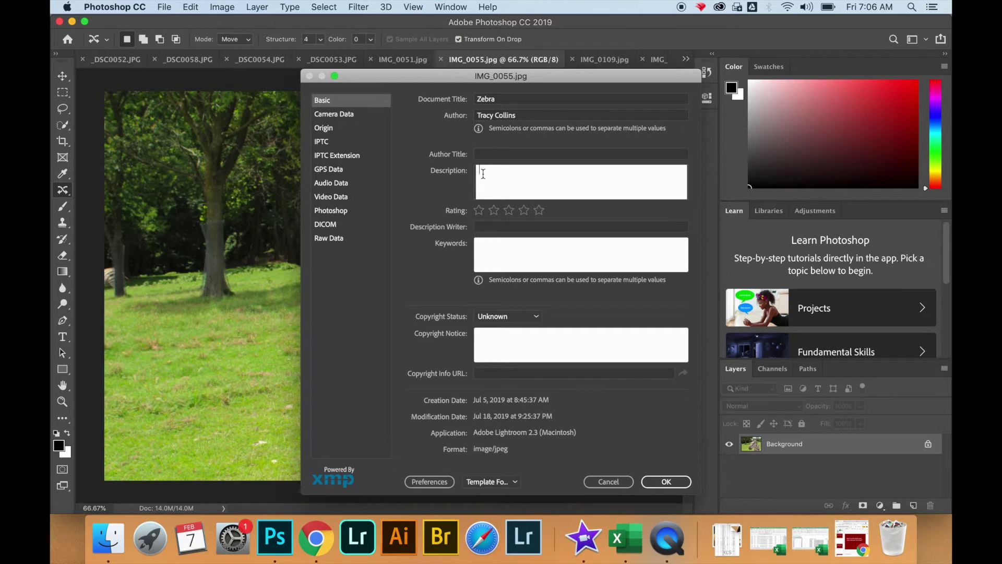
pyautogui.write('Zebra in grass pasture on a sunny day')
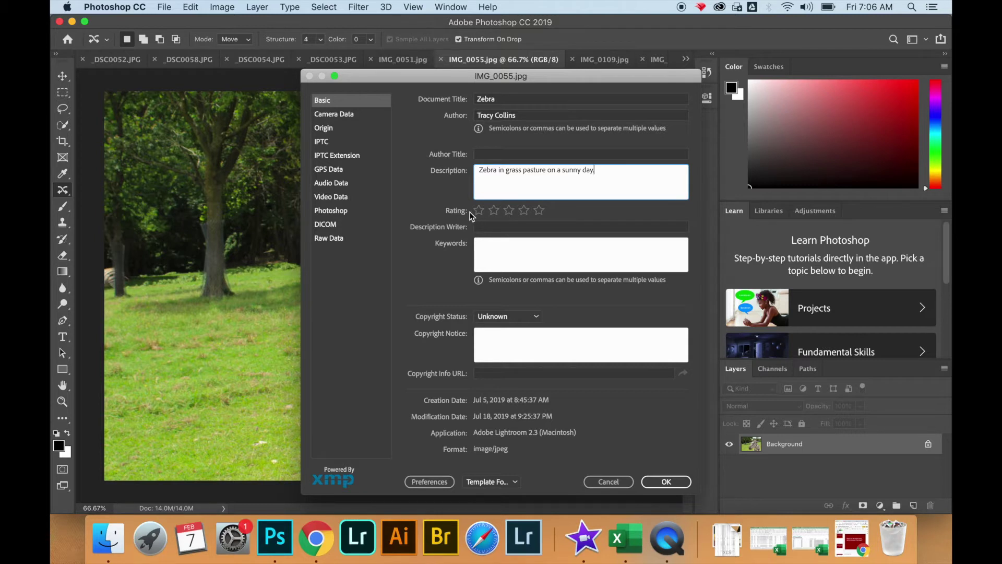
pyautogui.click(539, 214)
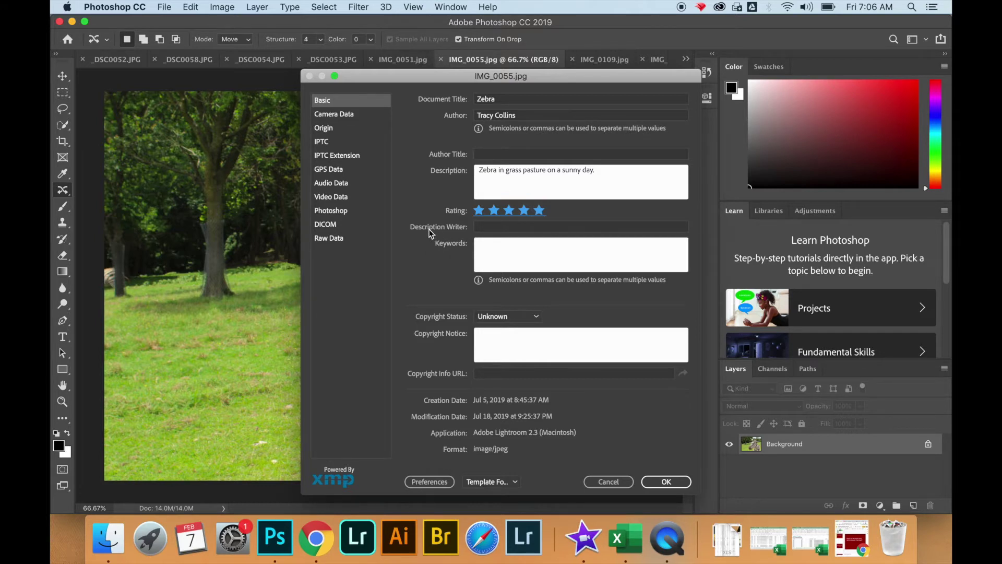
# Enter keywords 'Zebra, Zebra with food, Cool animals' and set Copyright Status to Copyrighted.
pyautogui.click(483, 246)
pyautogui.write('Ae')
pyautogui.press('BackSpace')
pyautogui.press('BackSpace')
pyautogui.write('Zebra')
pyautogui.write(', Zebra')
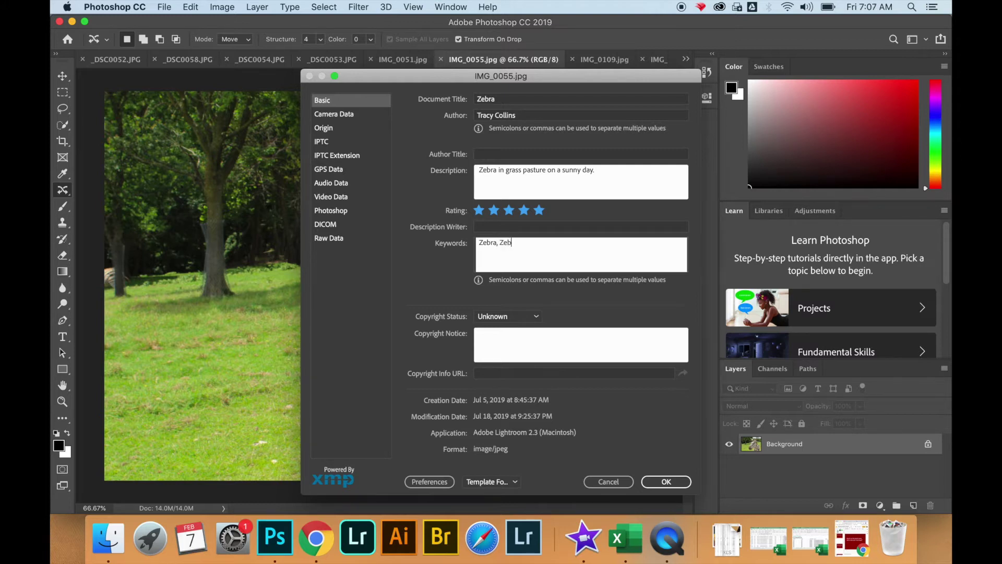
pyautogui.write(' with food, Cool animals')
pyautogui.click(537, 316)
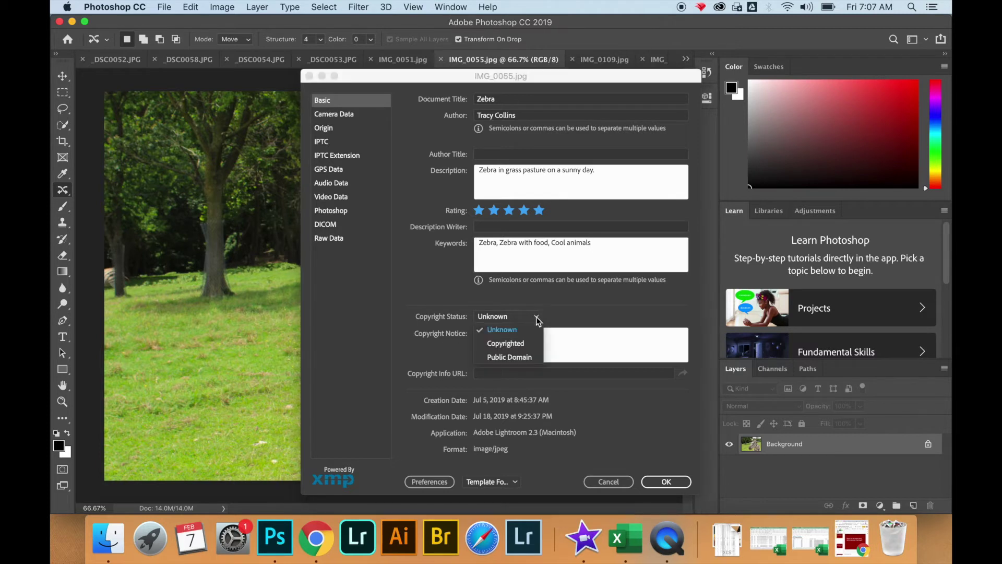
pyautogui.click(514, 346)
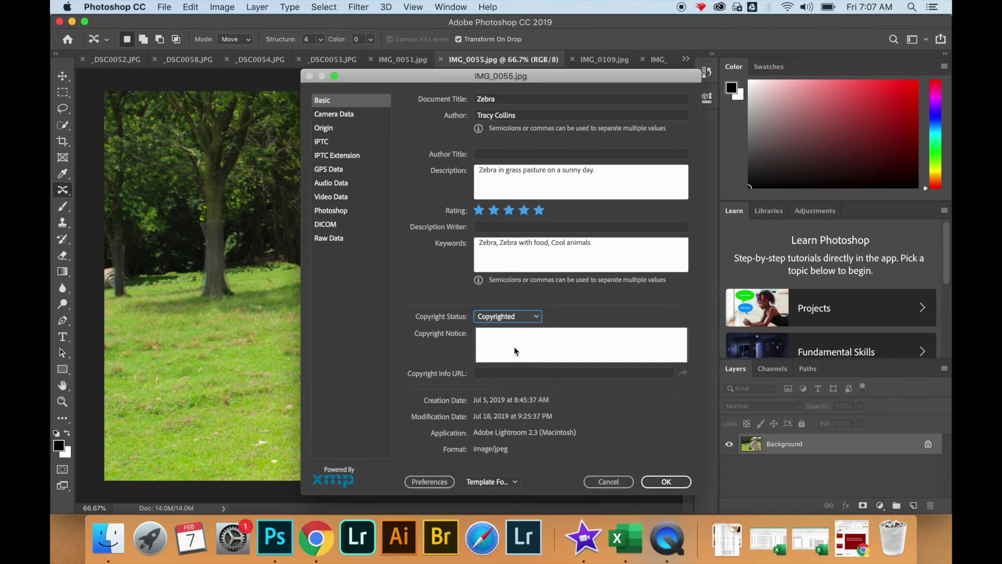
pyautogui.click(511, 342)
pyautogui.click(533, 341)
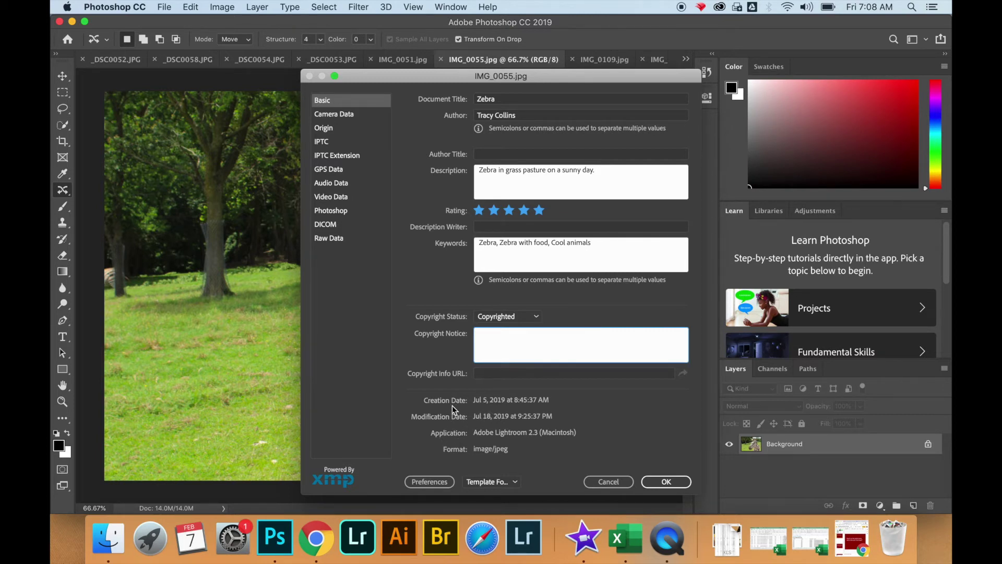
# Write the copyright notice '© 2019' plus the author's name and apply the metadata.
pyautogui.moveTo(451, 406)
pyautogui.write('©')
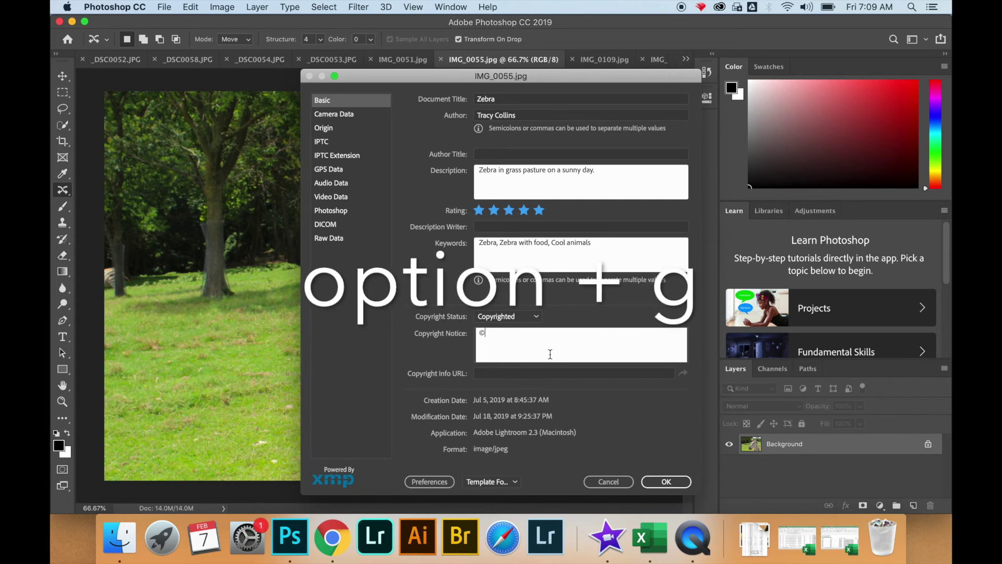
pyautogui.write('2')
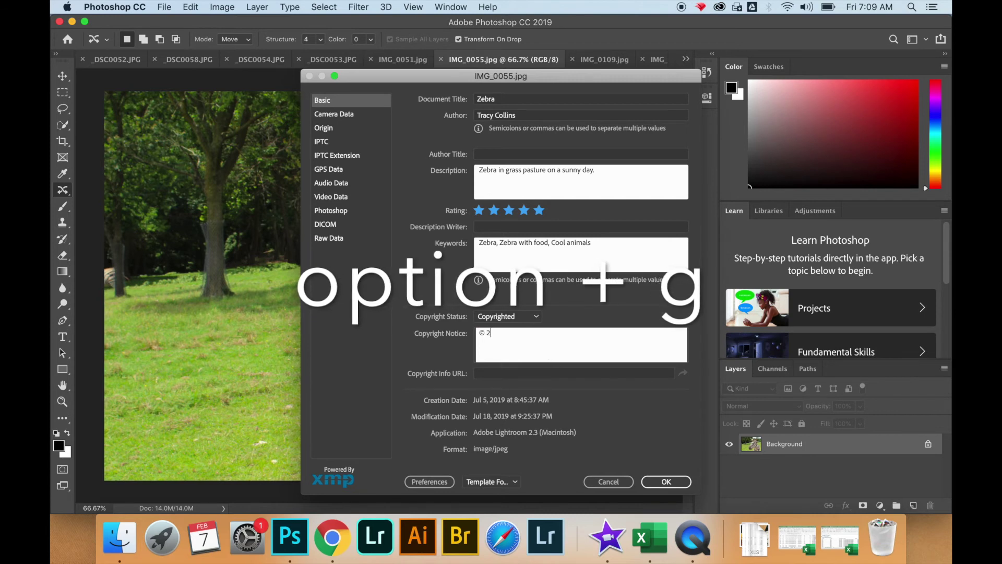
pyautogui.write('019 Tra')
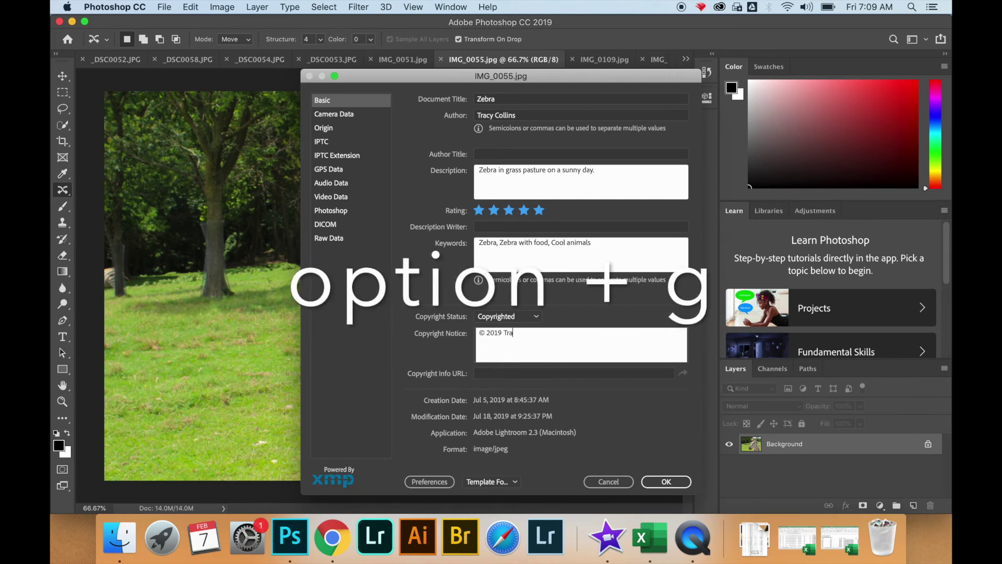
pyautogui.write('cy Collins')
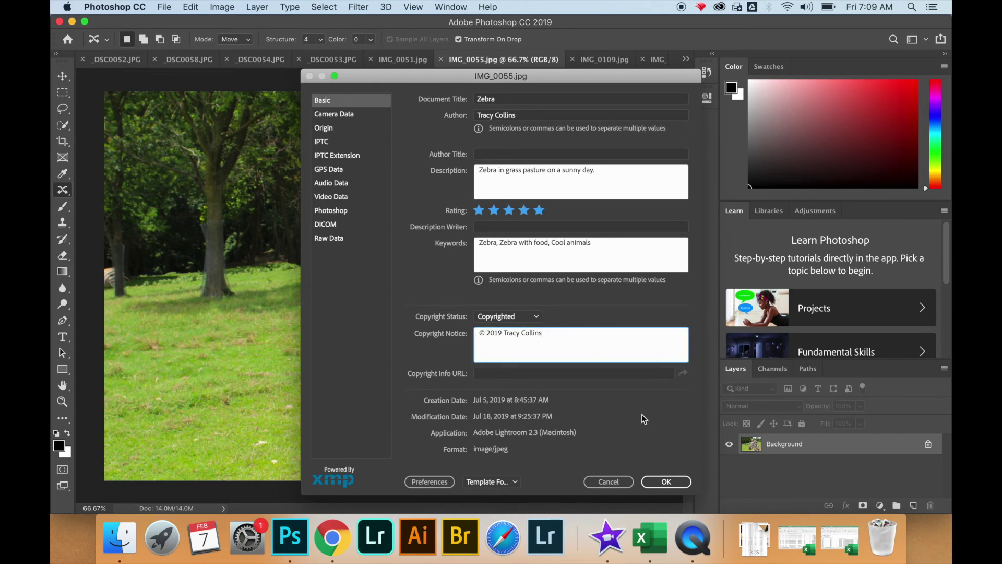
pyautogui.click(670, 482)
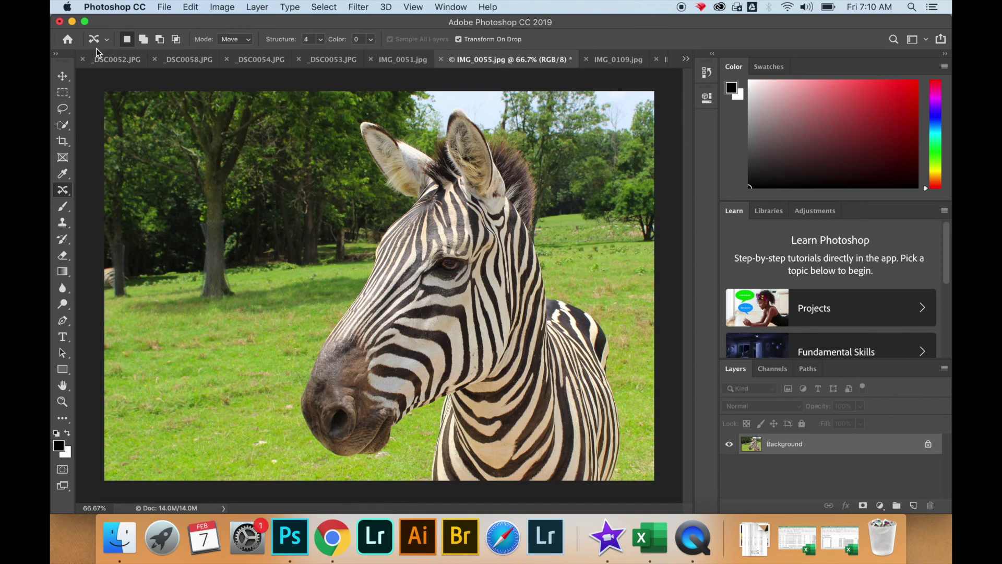
# Use Save As to name the file Zebra.jpg in JPEG format with the Desktop as its location.
pyautogui.click(165, 8)
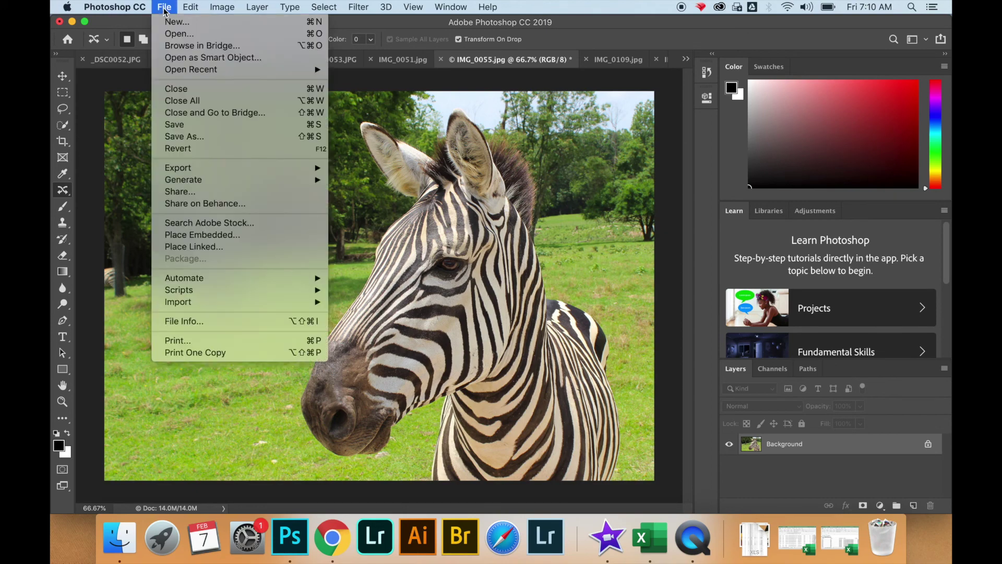
pyautogui.click(189, 138)
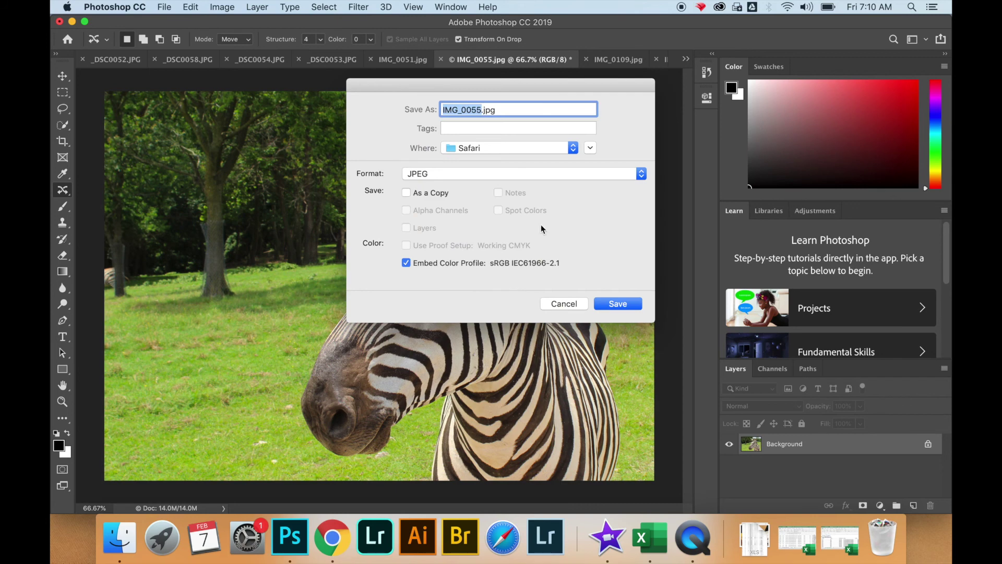
pyautogui.write('Zebra')
pyautogui.click(571, 149)
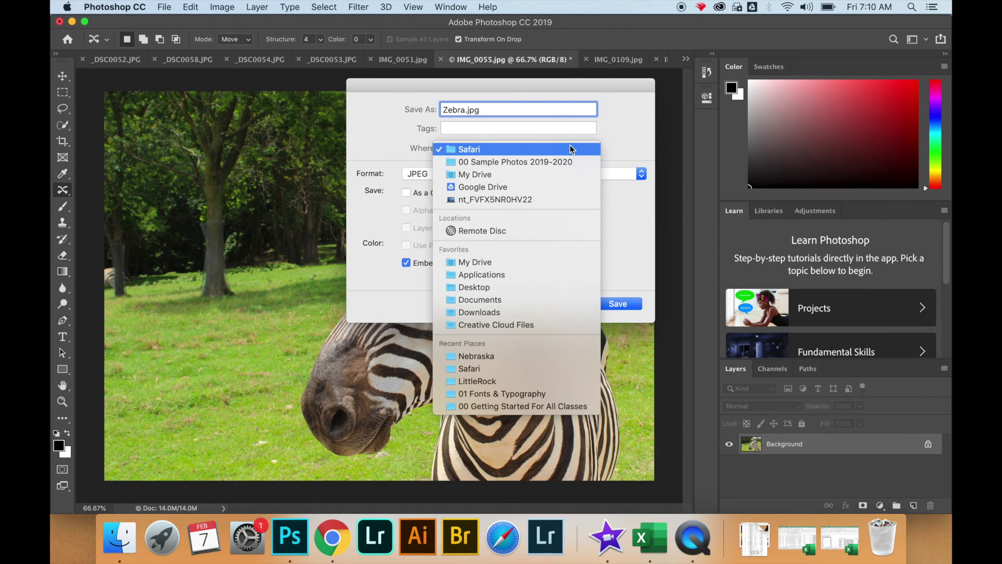
pyautogui.click(517, 287)
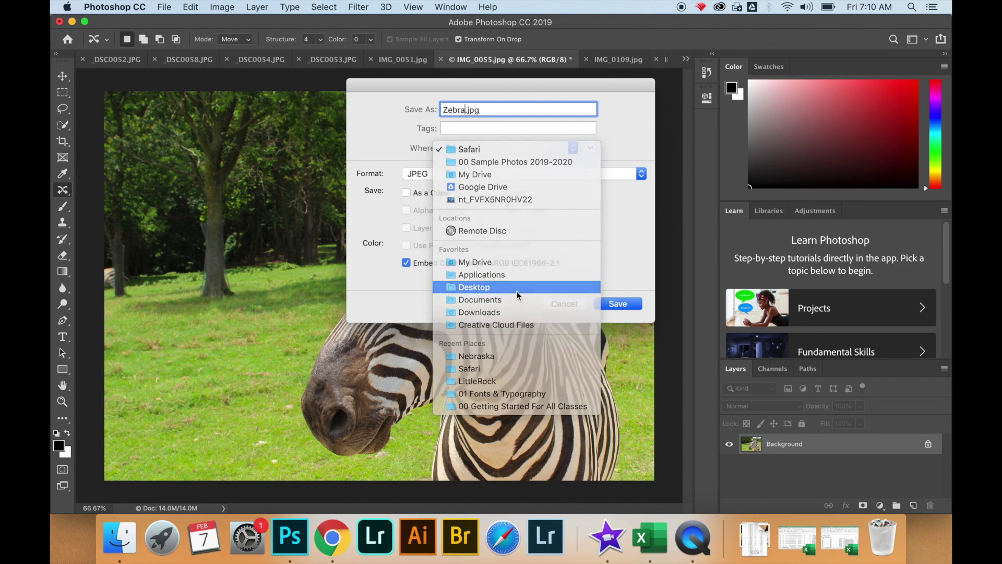